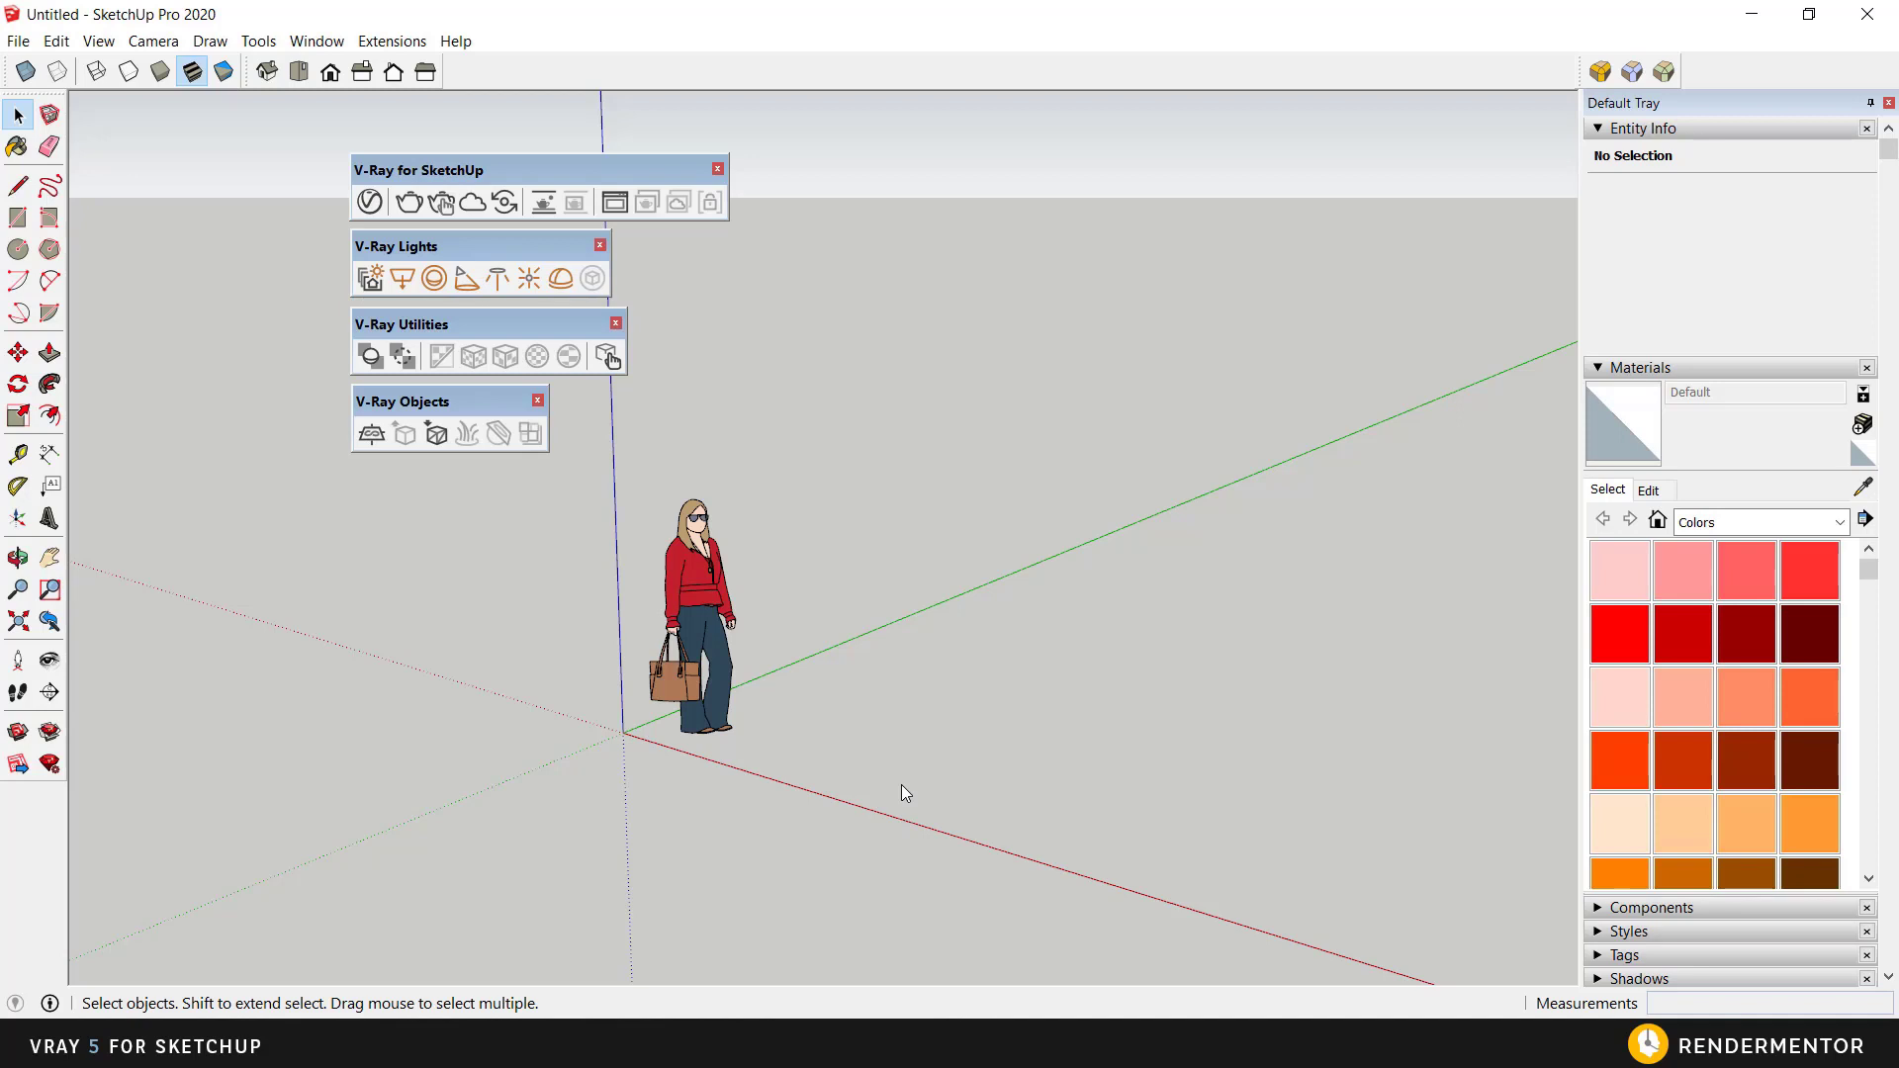
- Browse the figure's eight Laura materials in the V-Ray Asset Editor, then show installed extensions
click(369, 203)
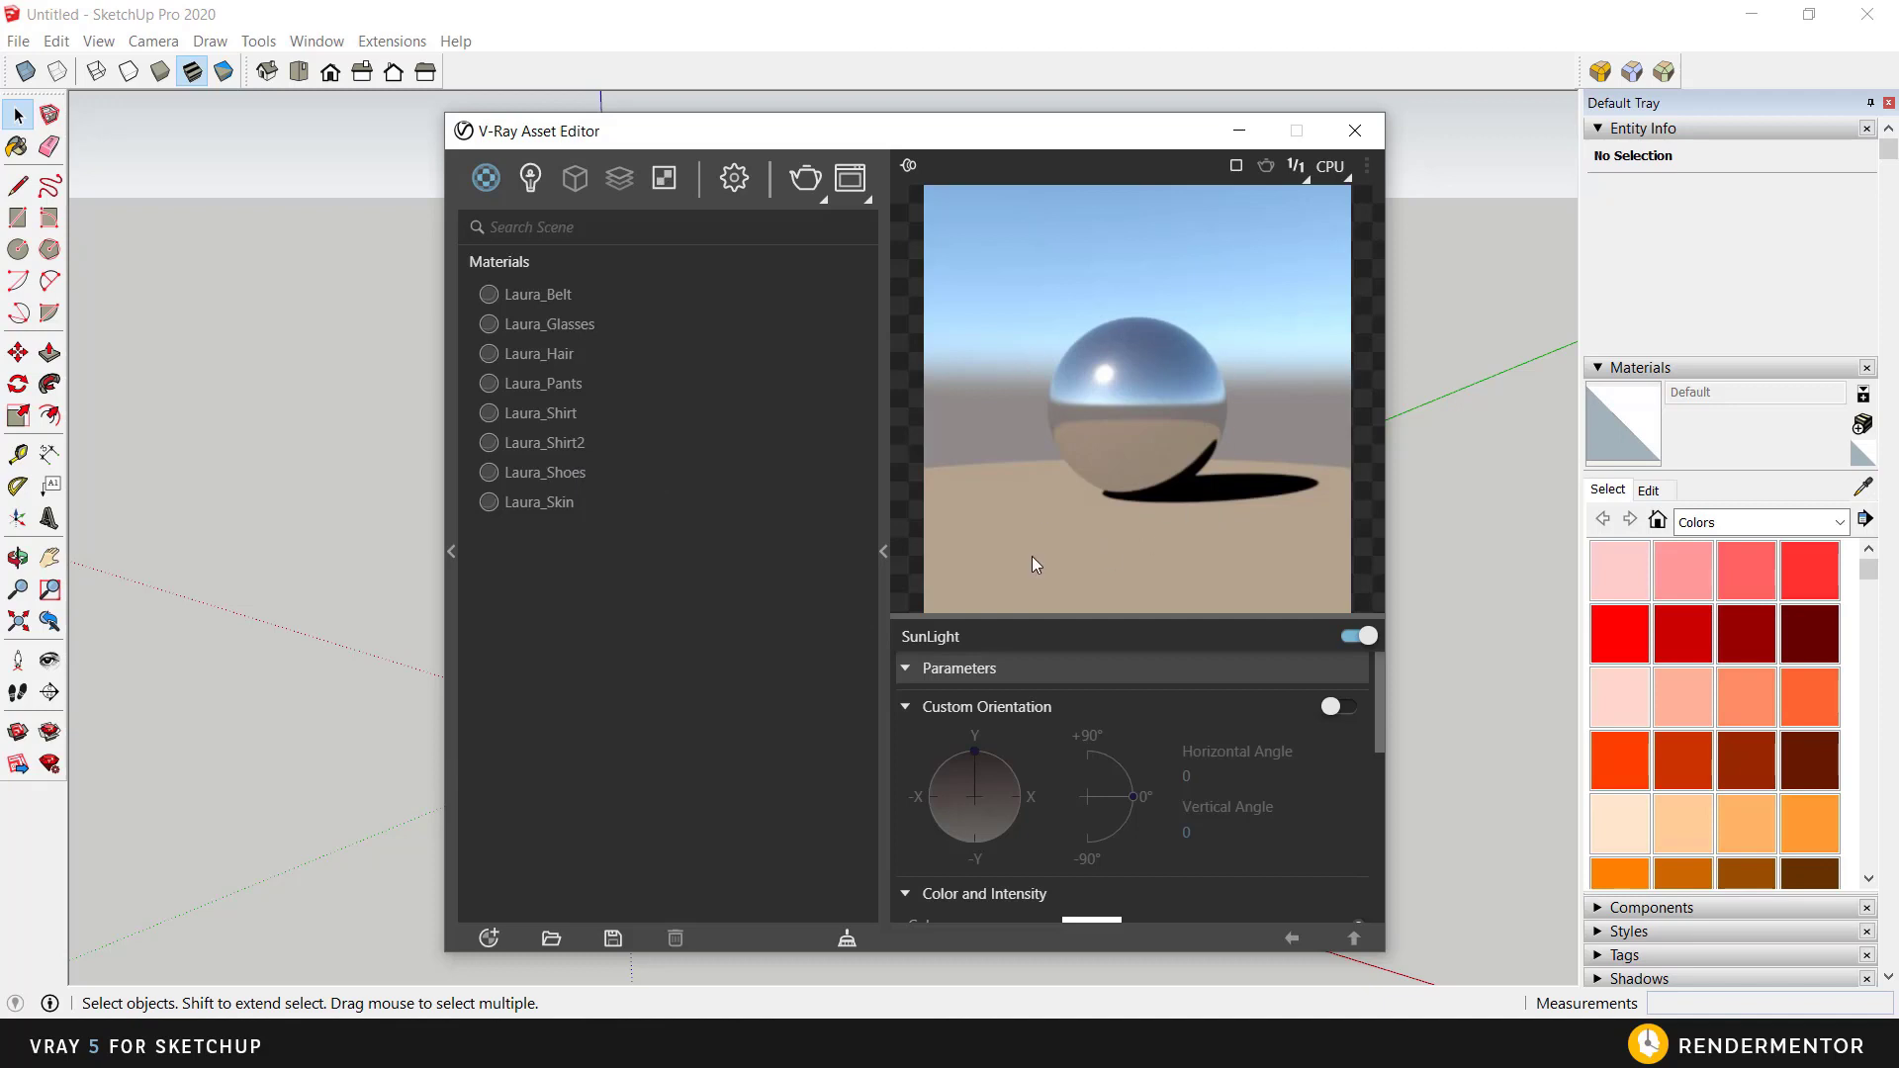
click(1355, 130)
click(392, 41)
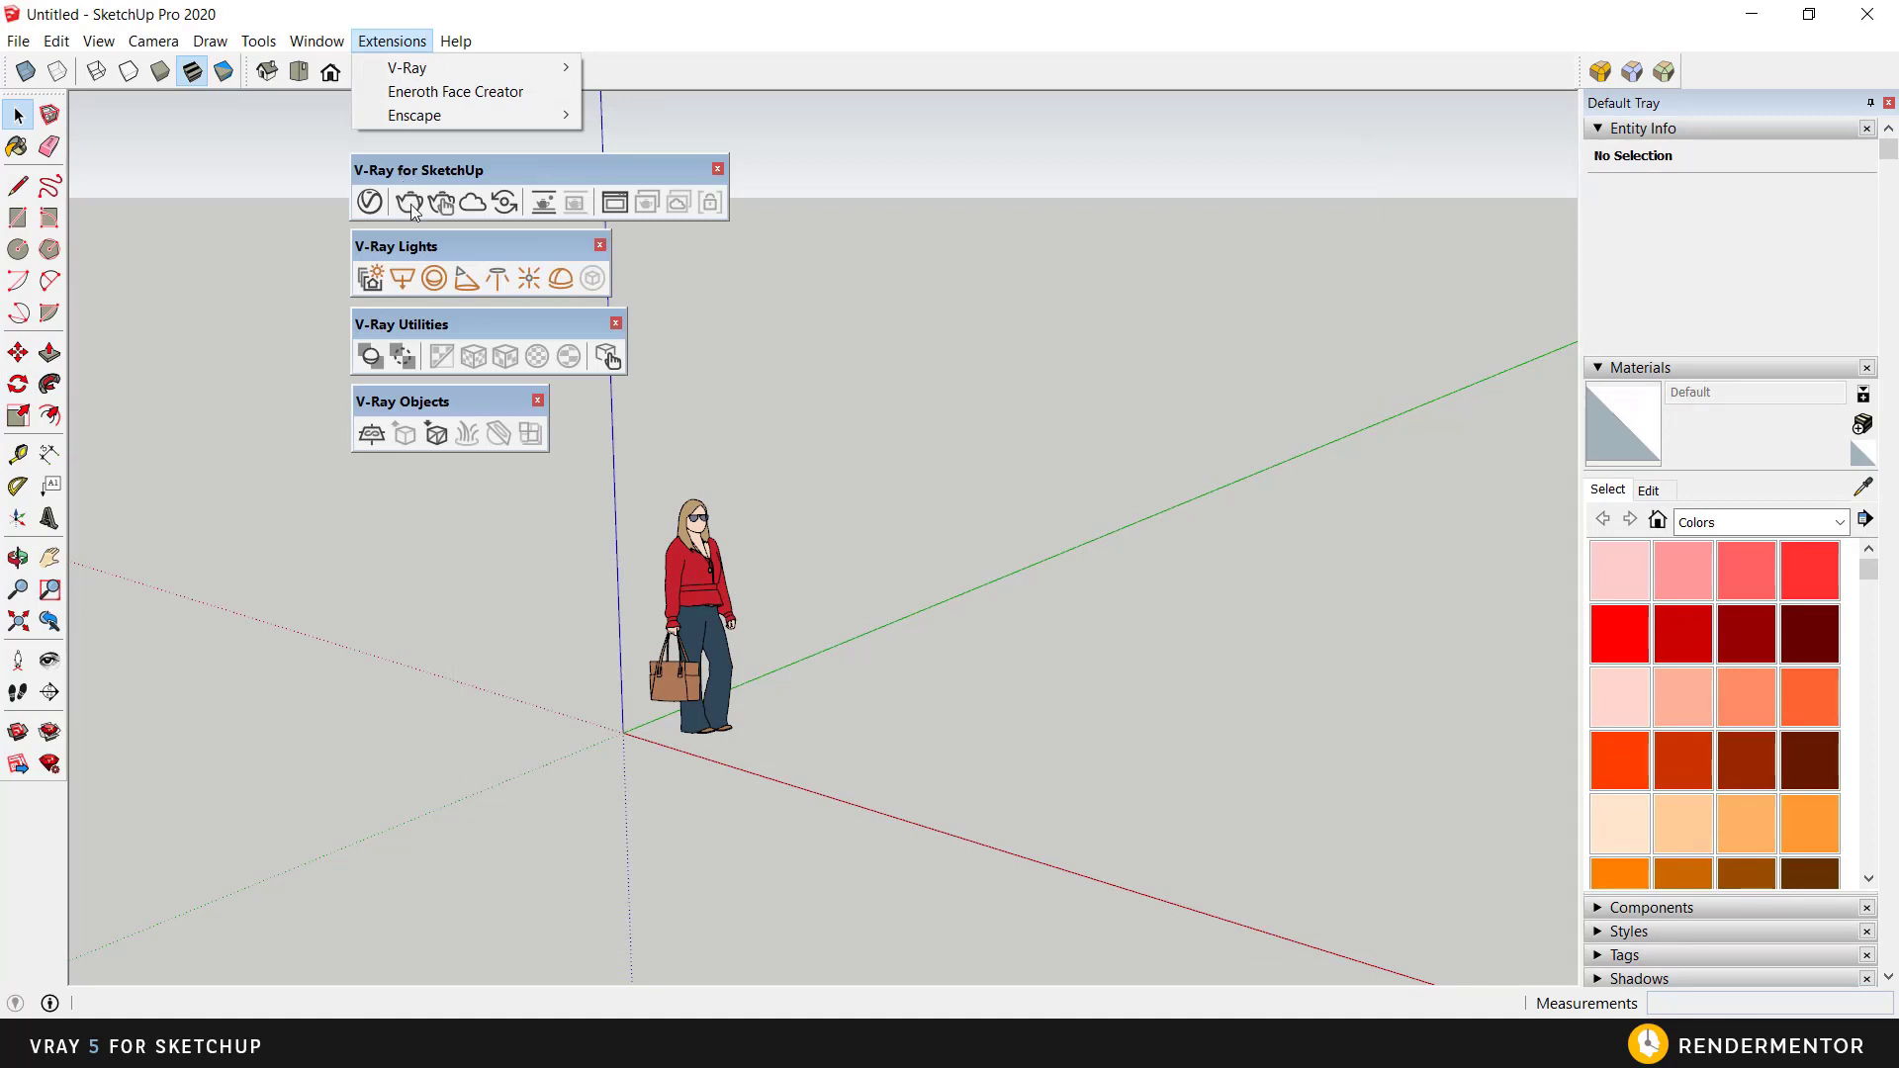
- Dismiss the extensions list to return to the woman figure and V-Ray toolbars
click(752, 371)
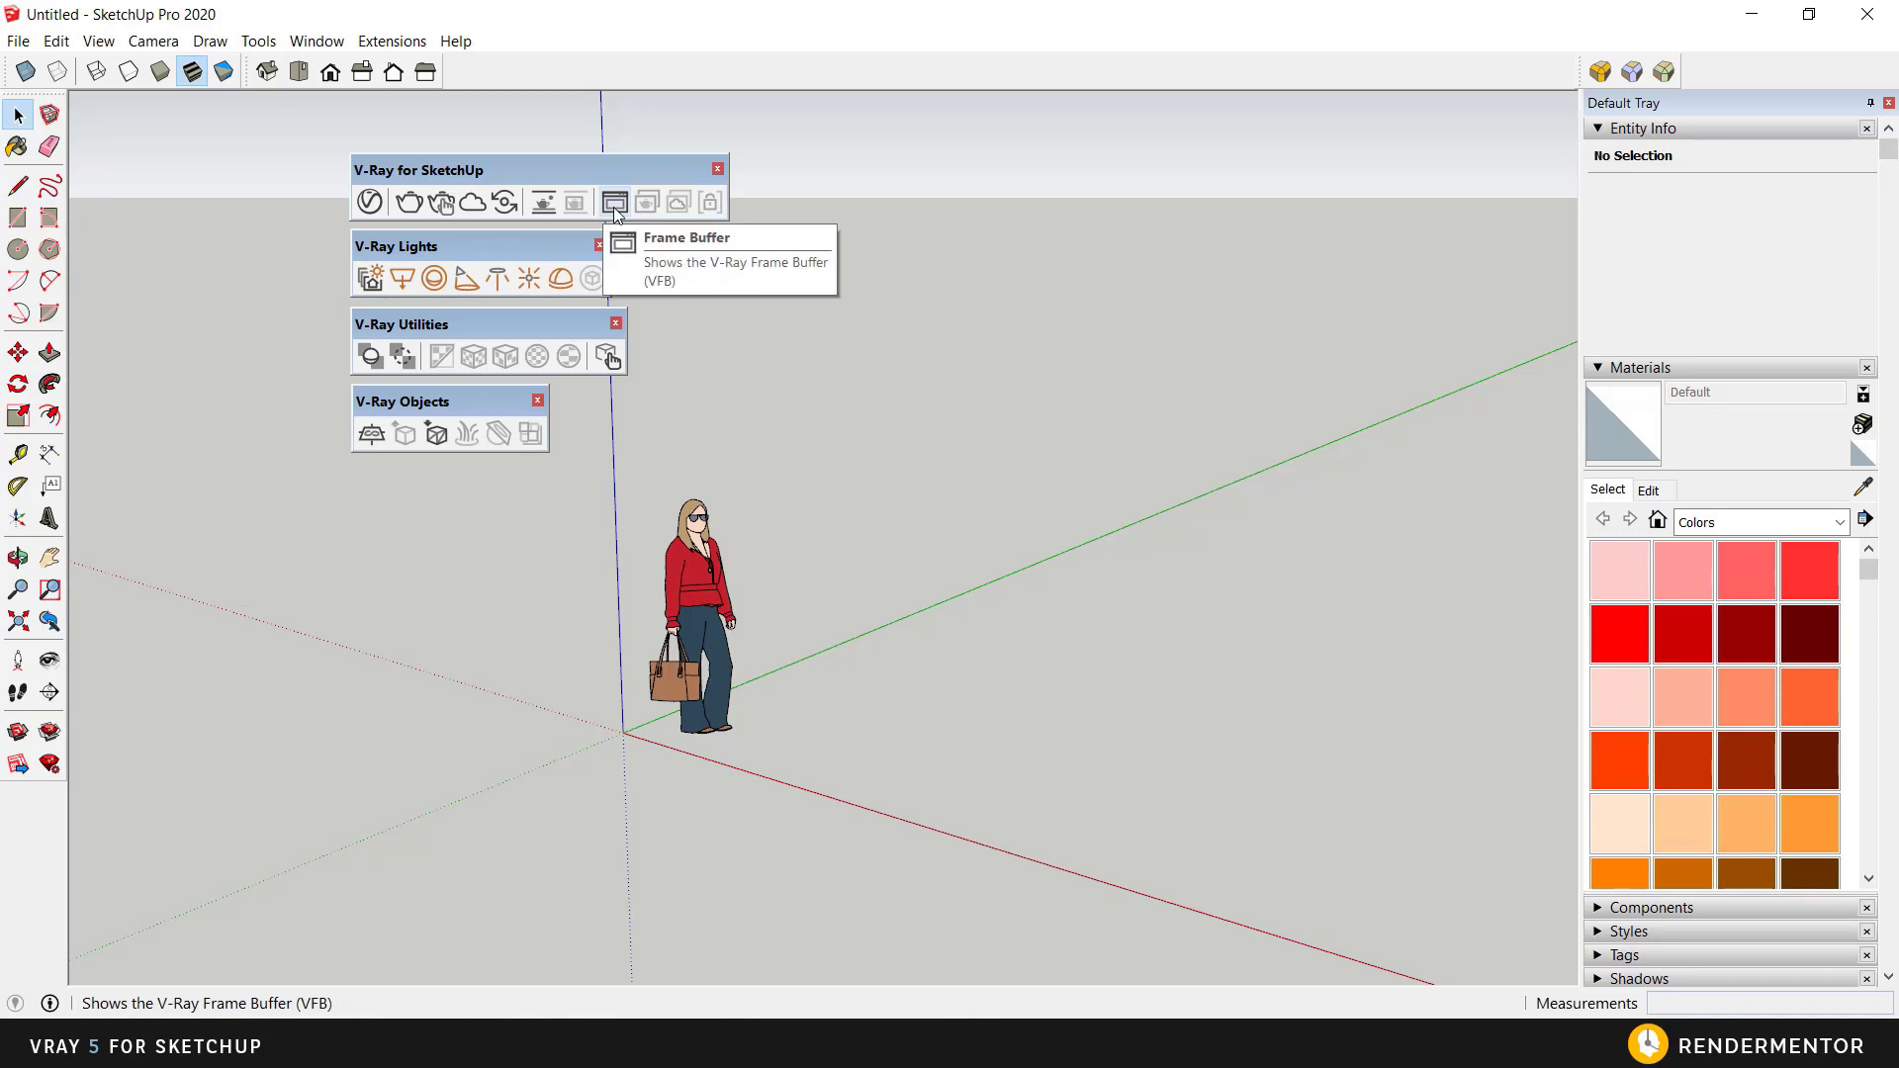
click(613, 204)
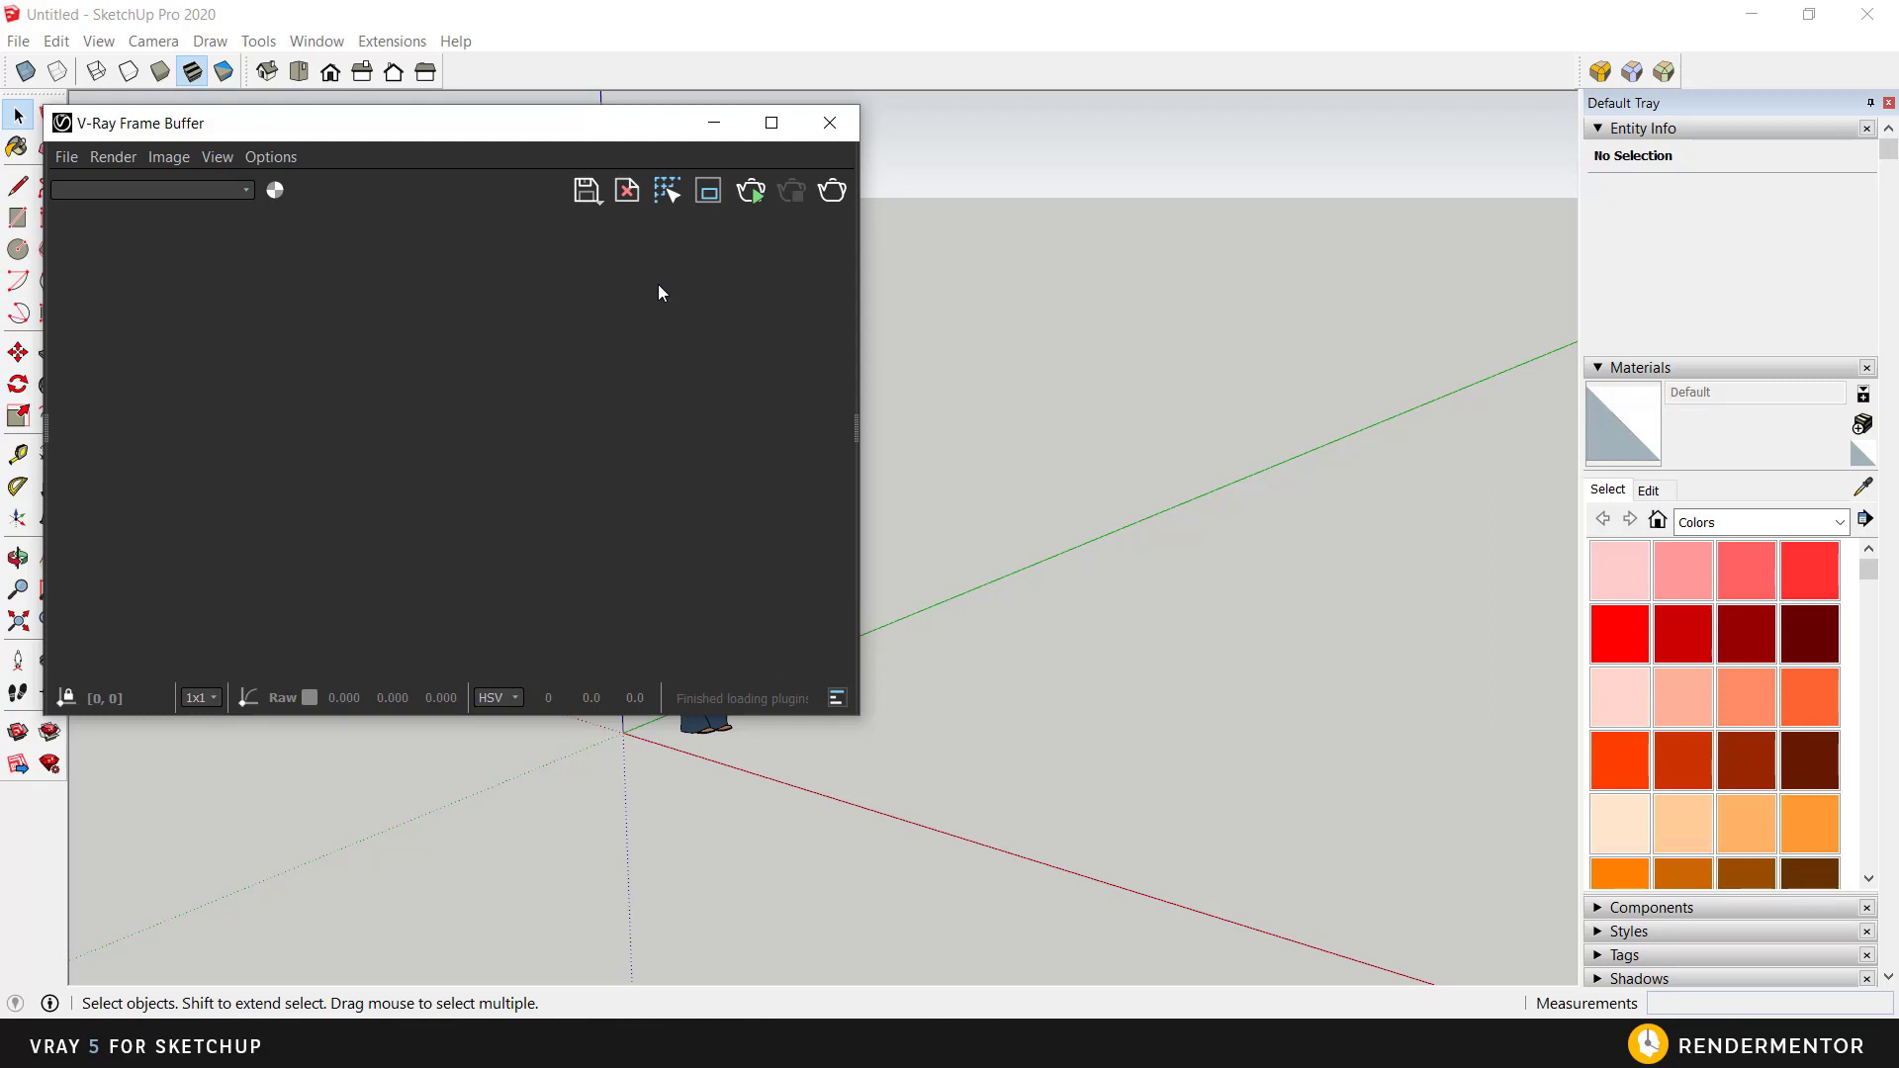
drag(509, 137, 917, 207)
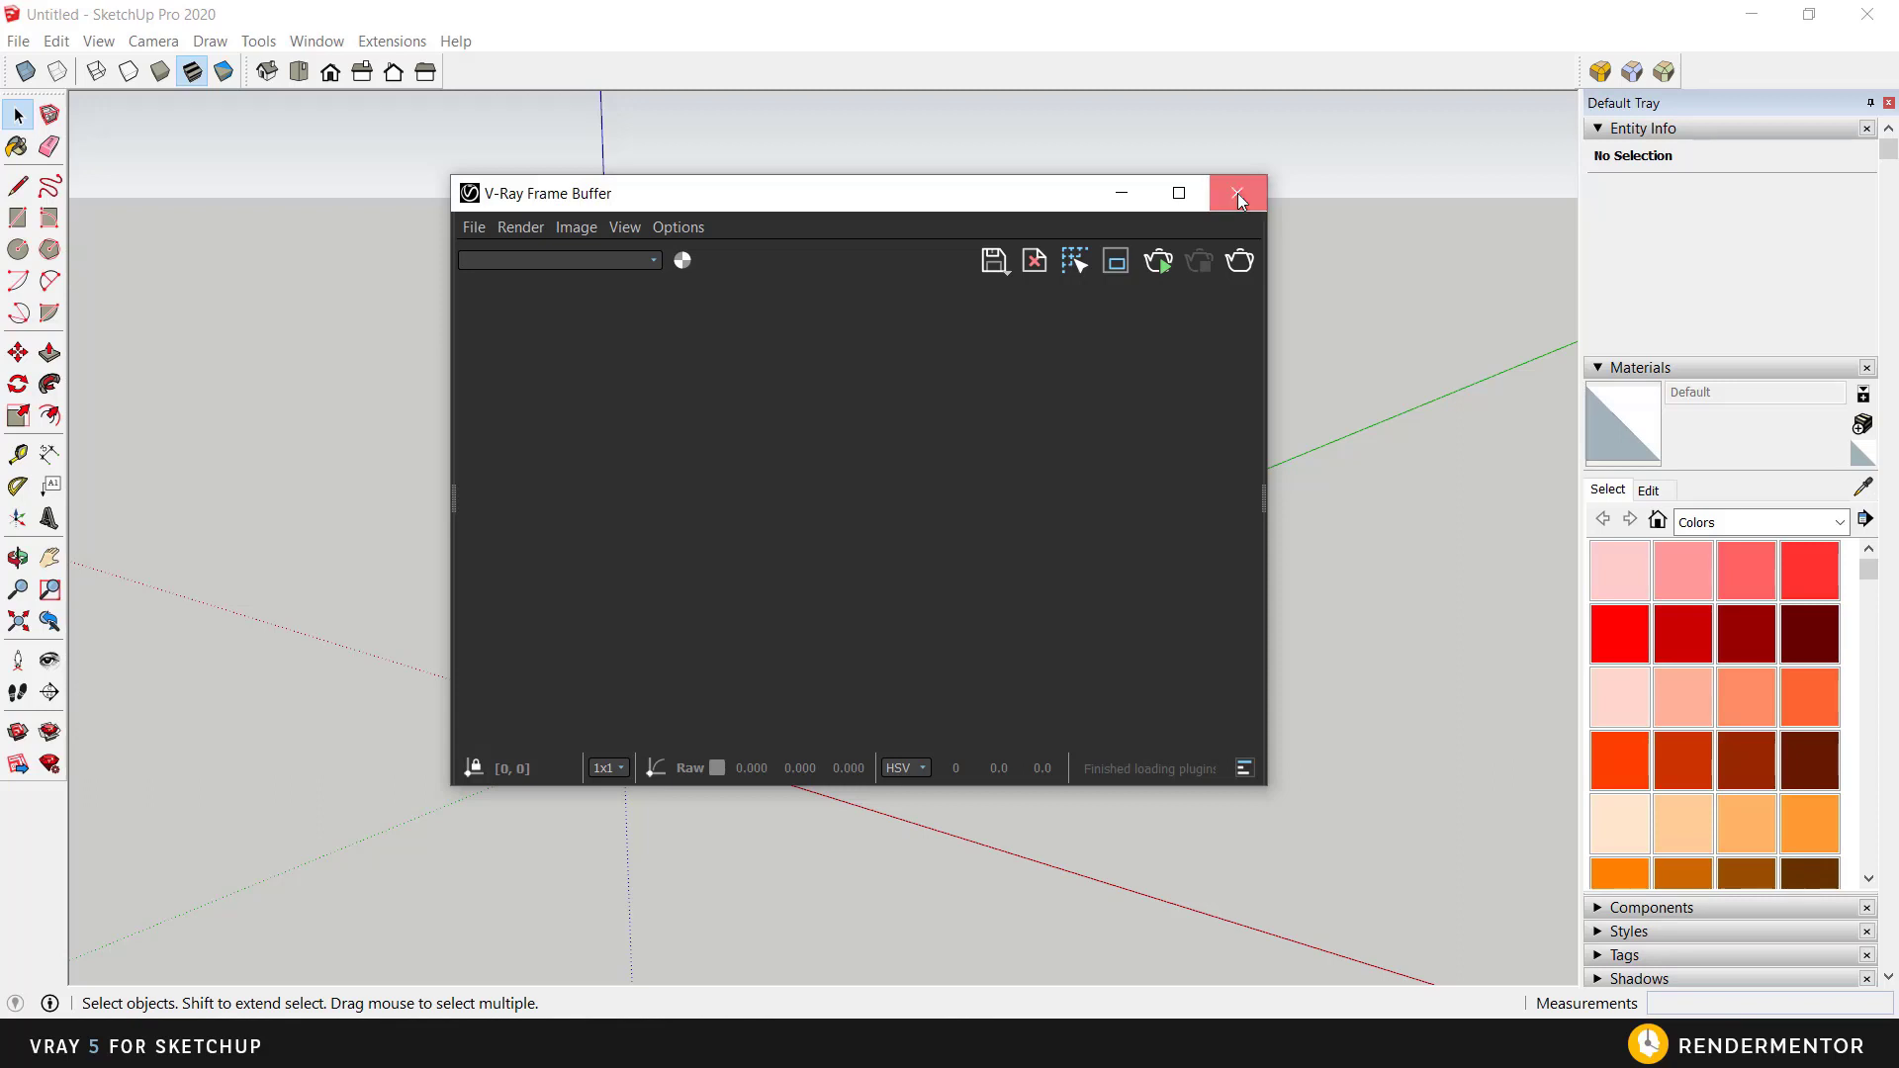
click(1237, 193)
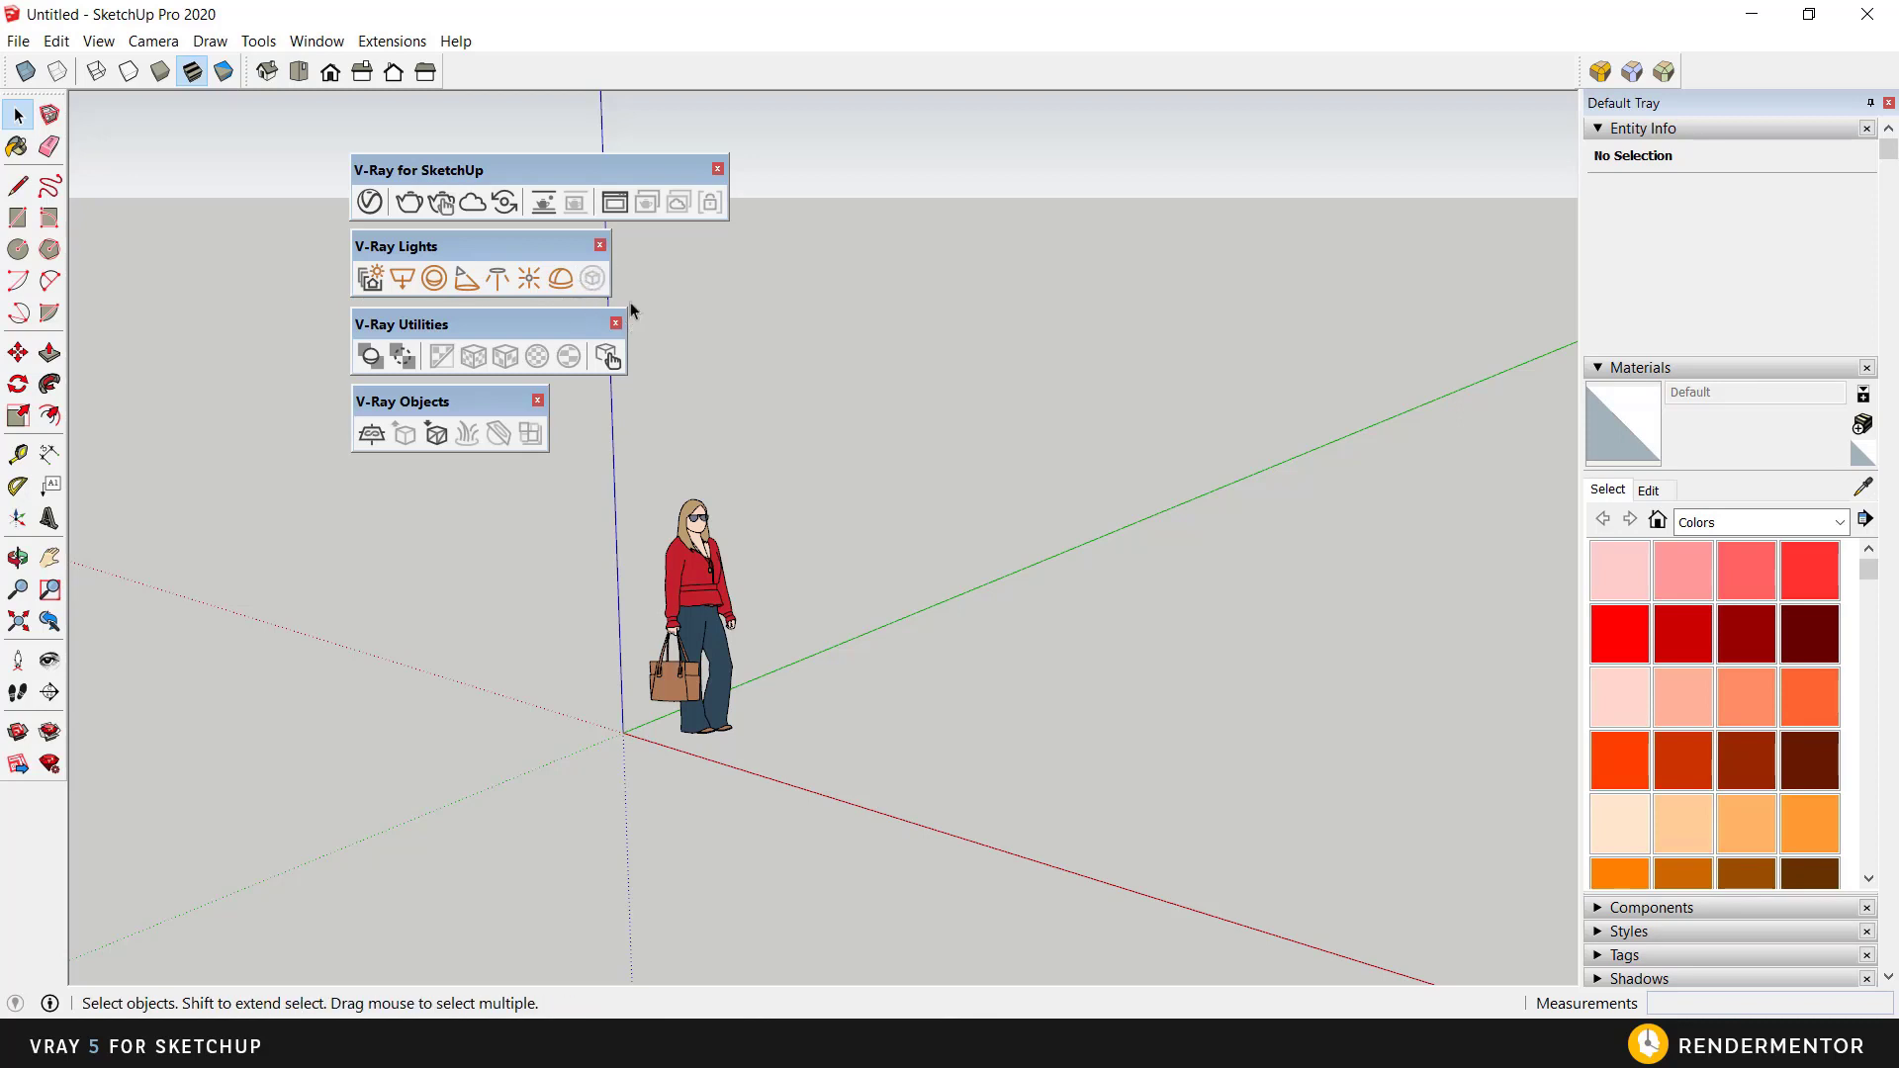
click(700, 596)
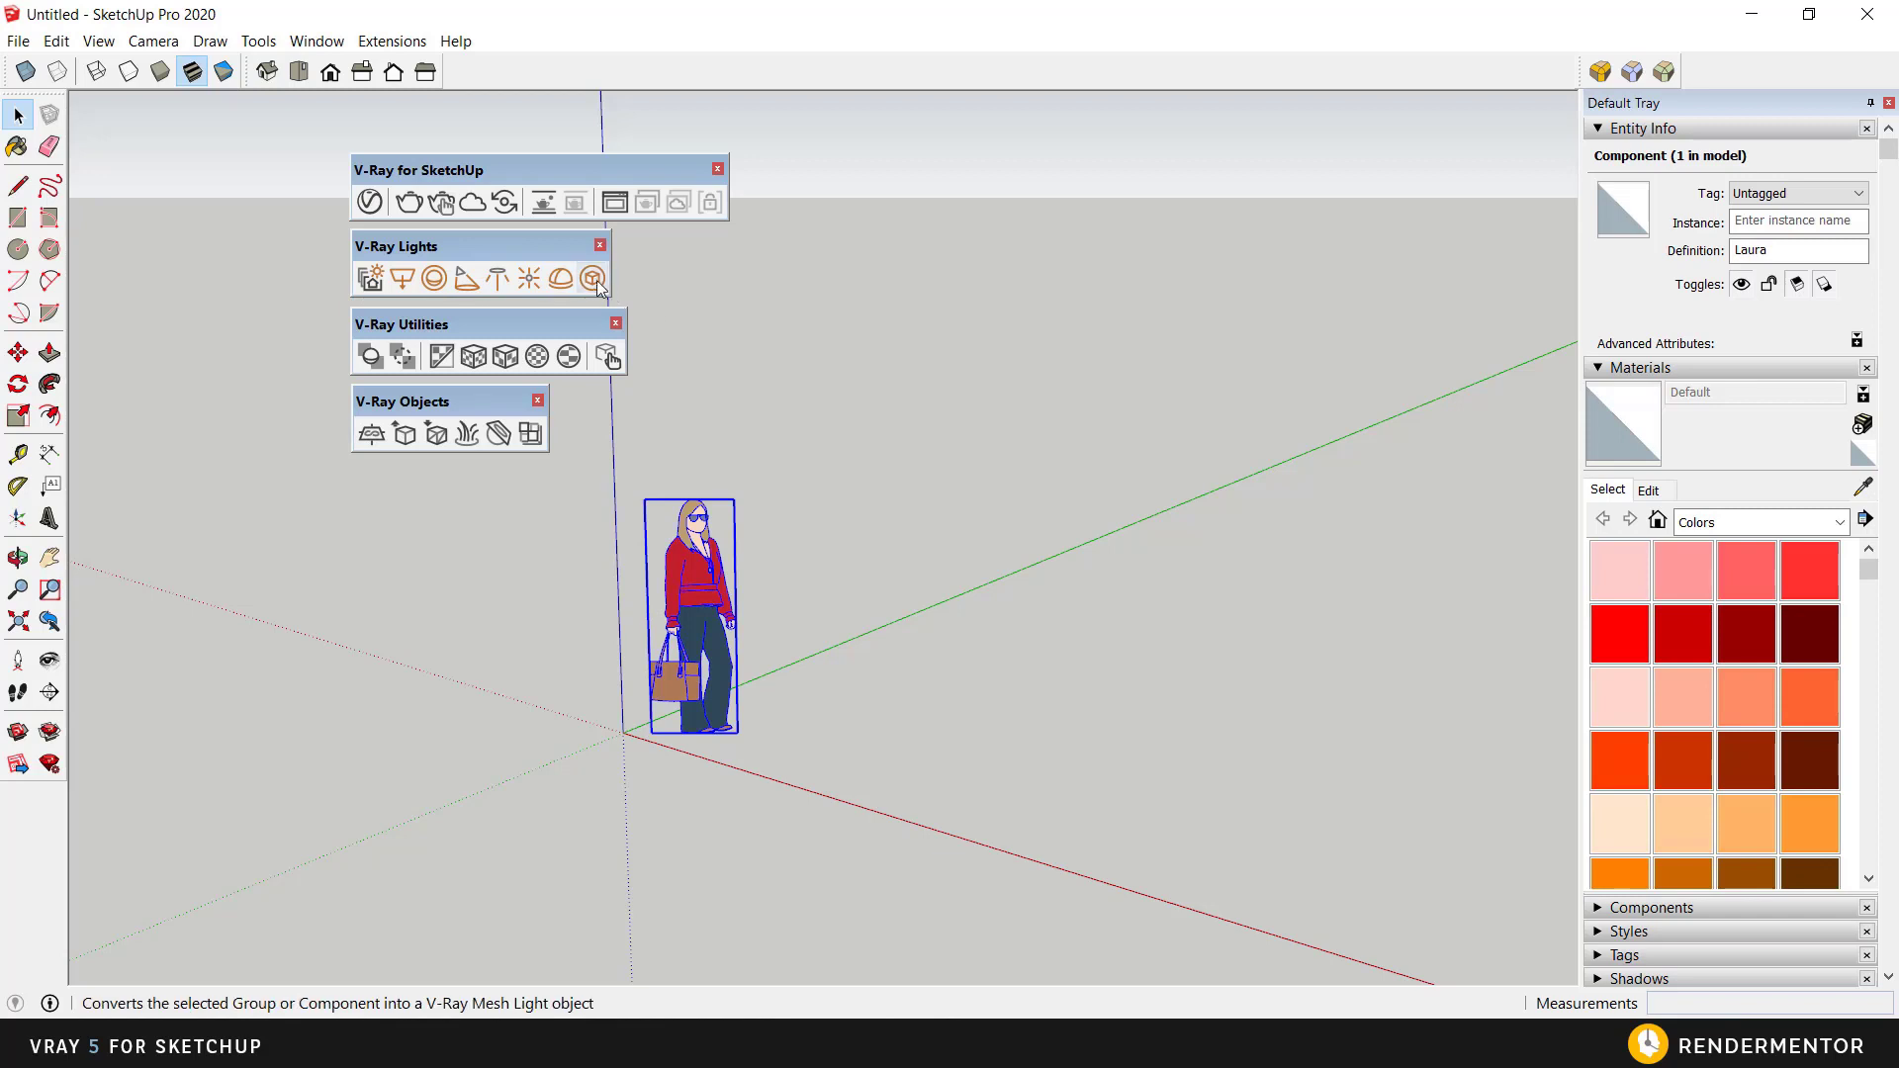
click(703, 279)
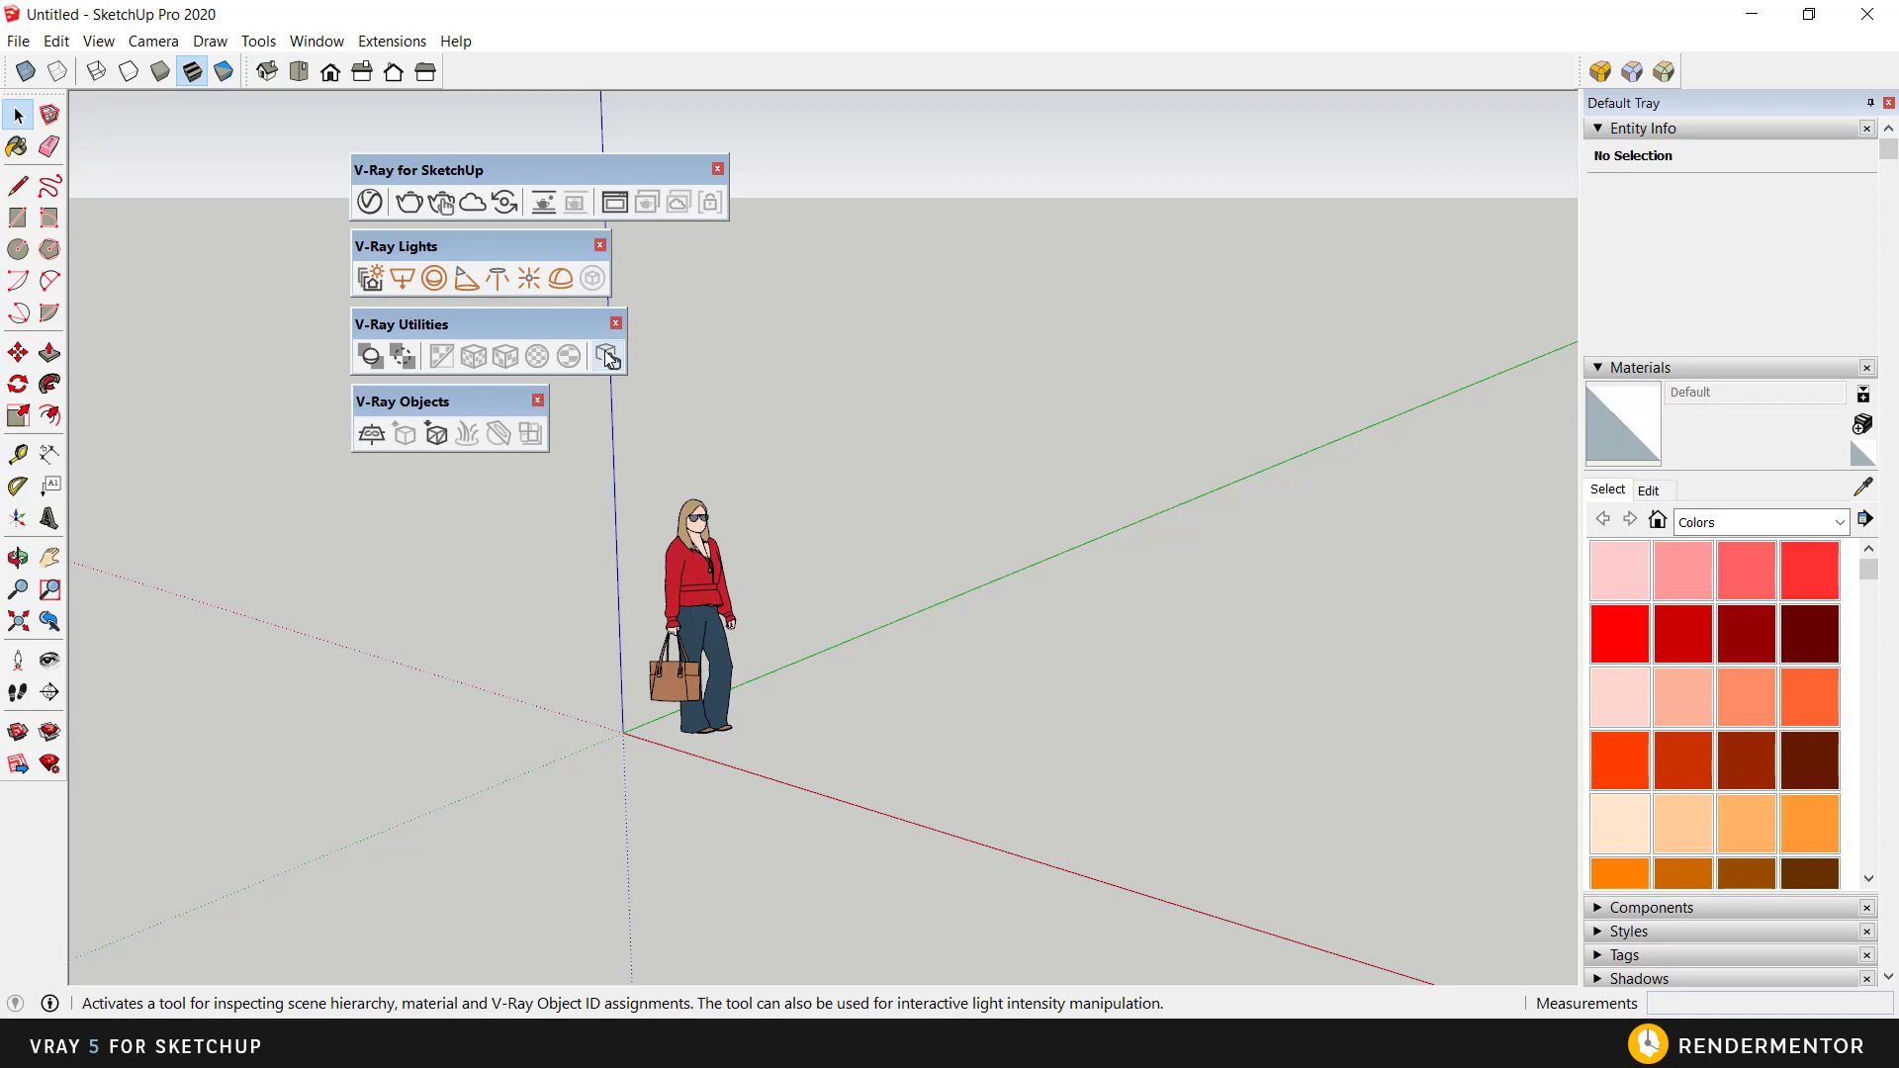
- Place a V-Ray Infinite Plane on the ground to the right of the figure
click(364, 436)
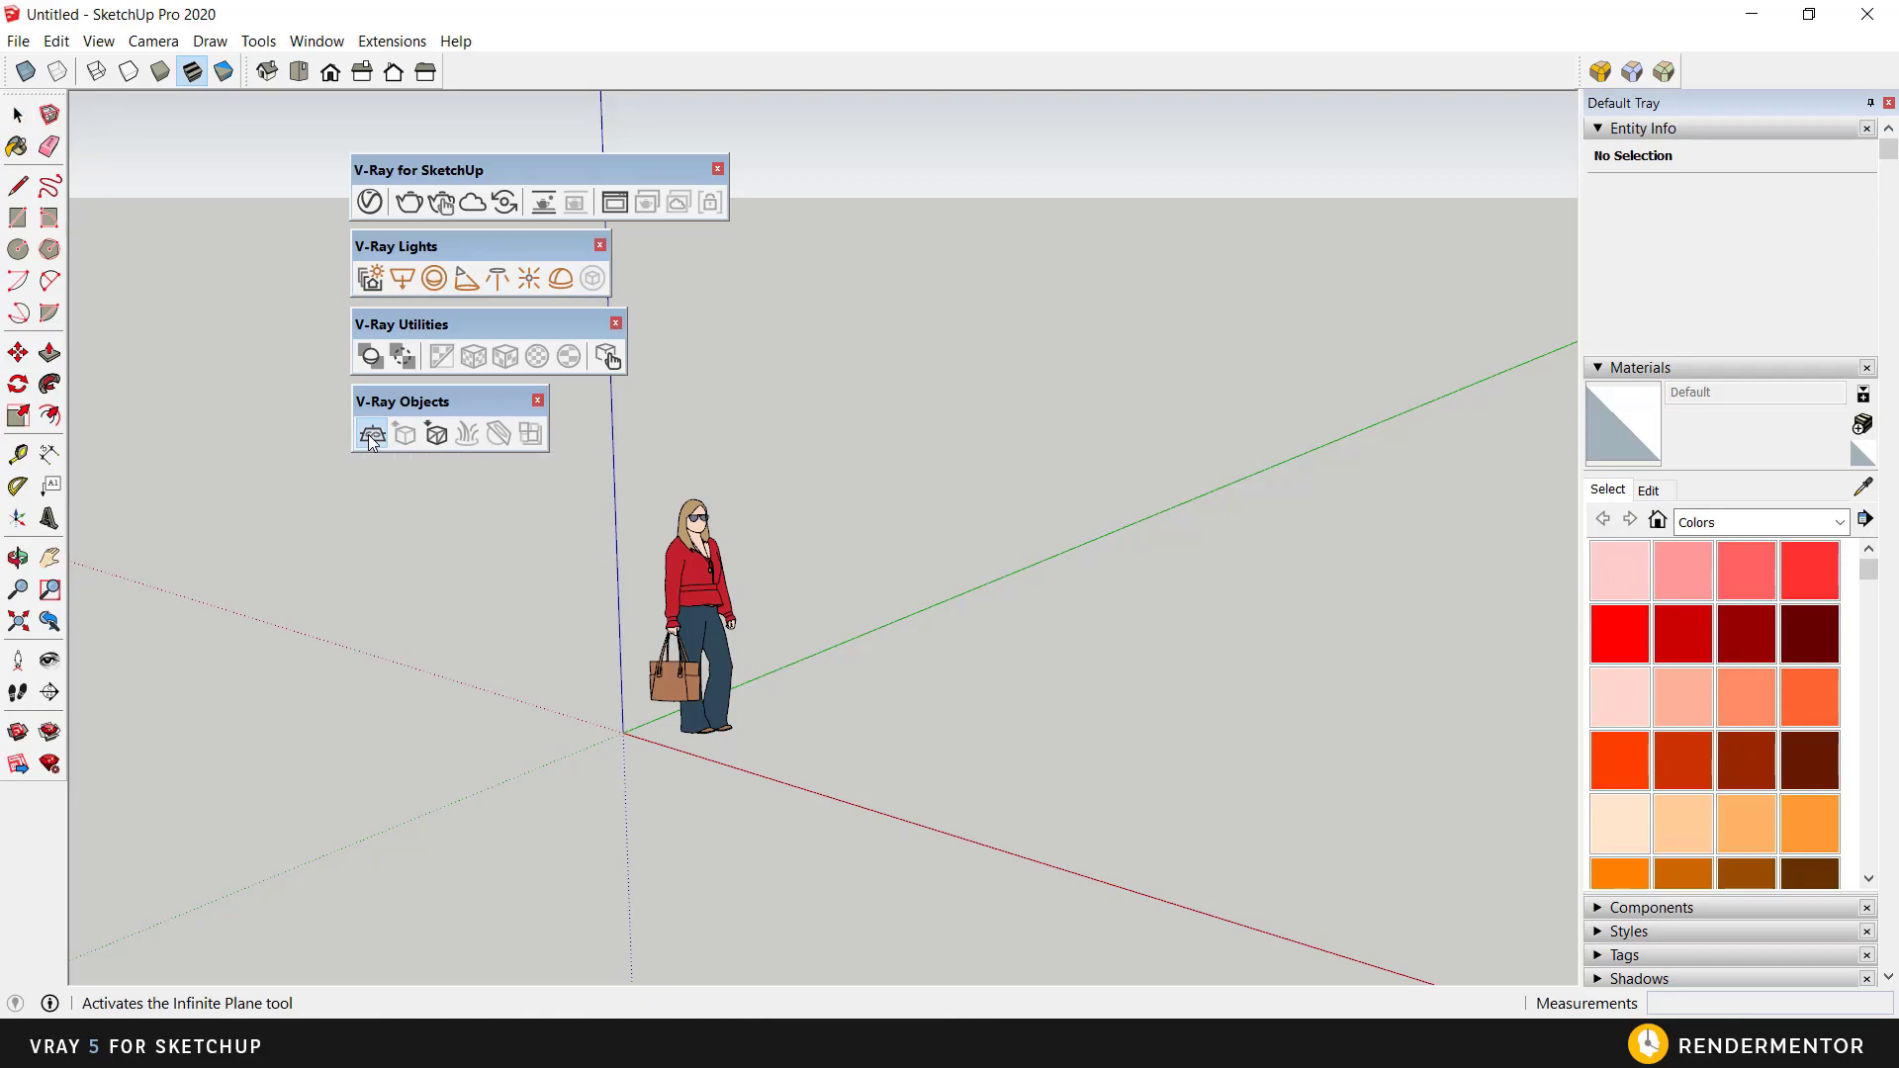
click(841, 730)
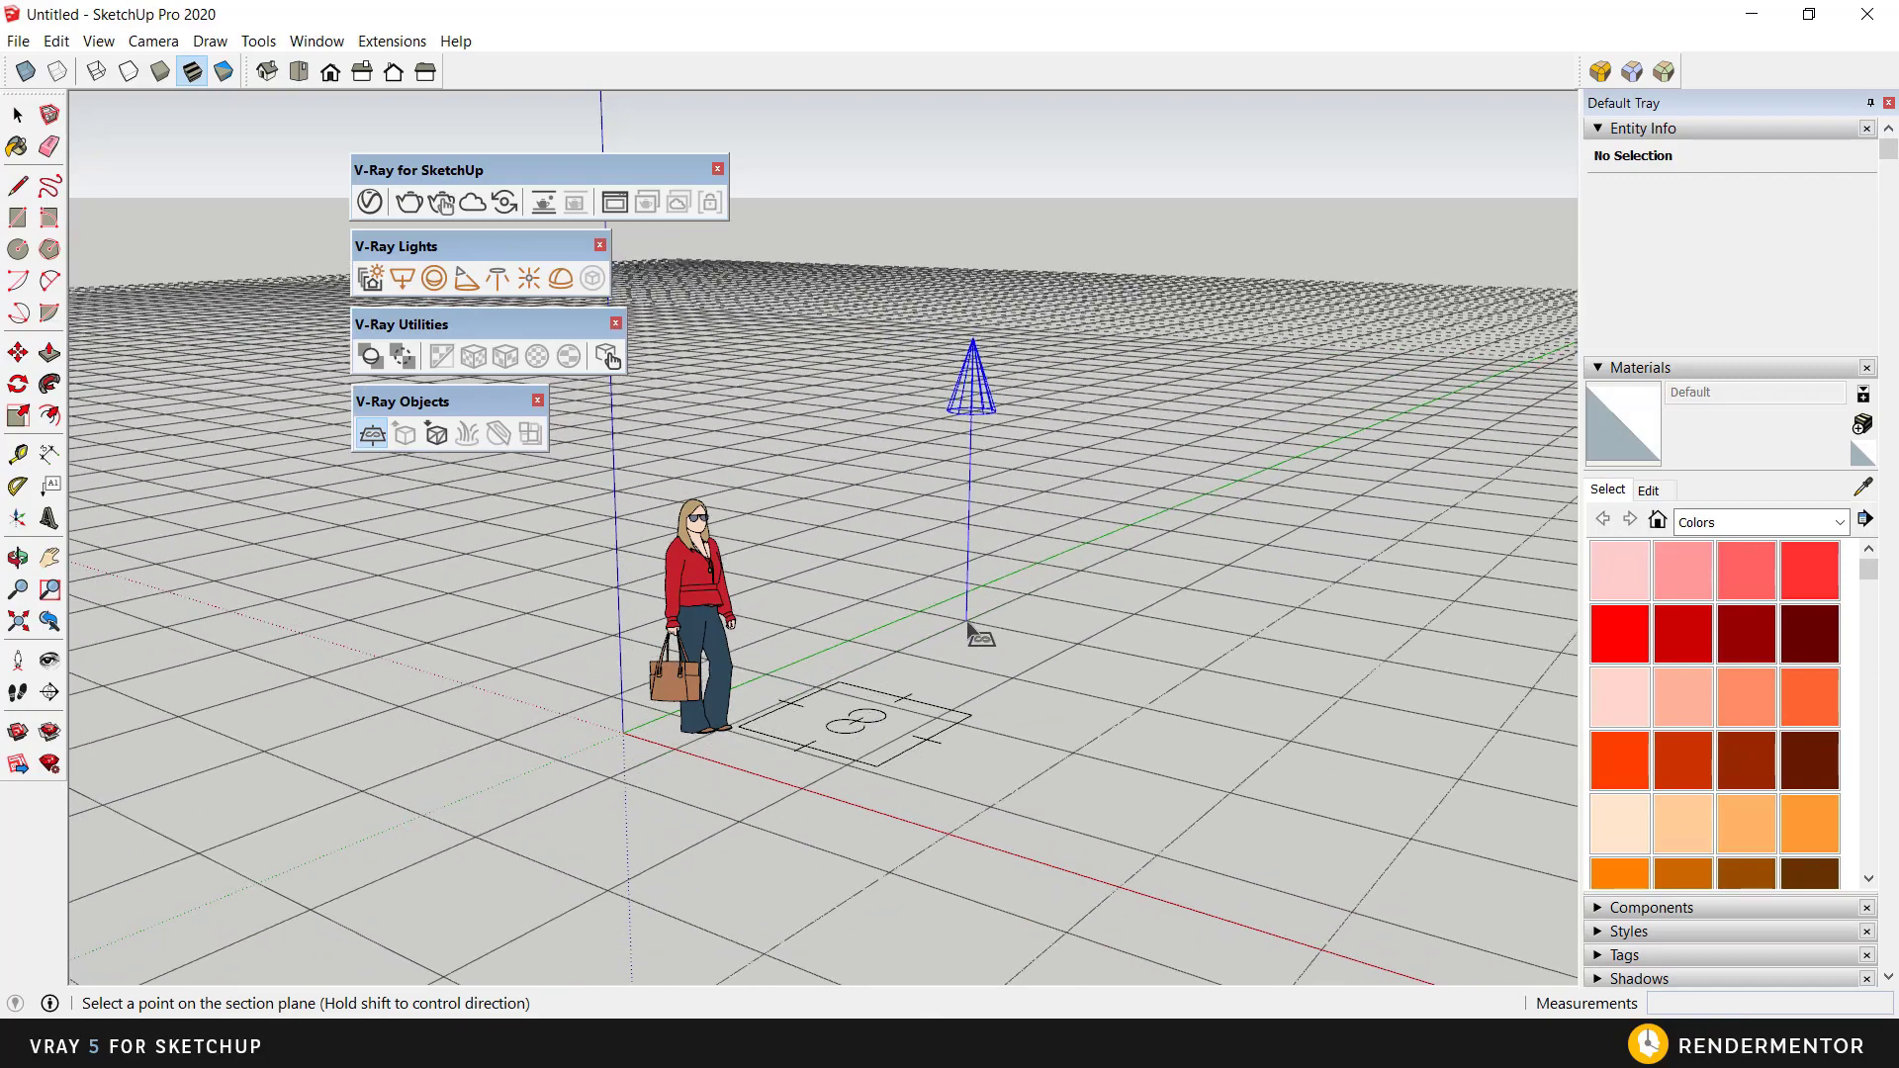
key(Escape)
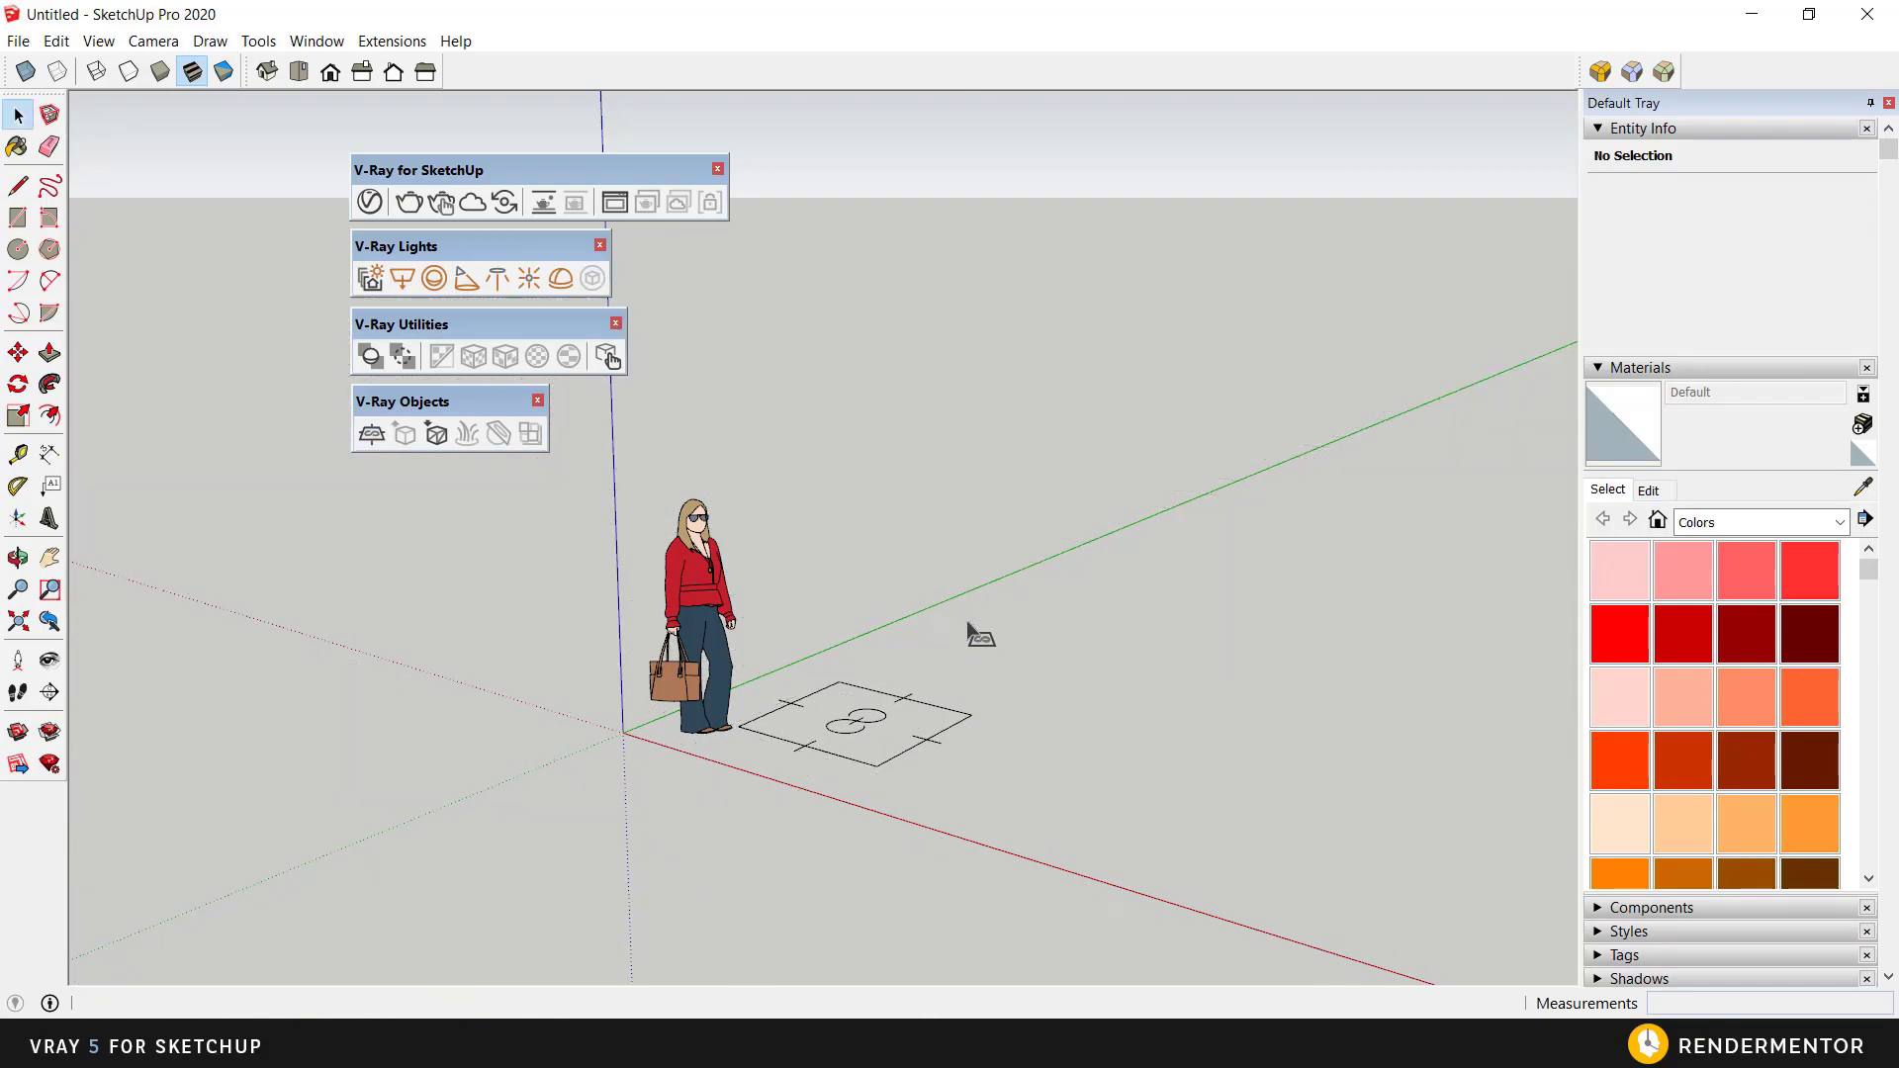